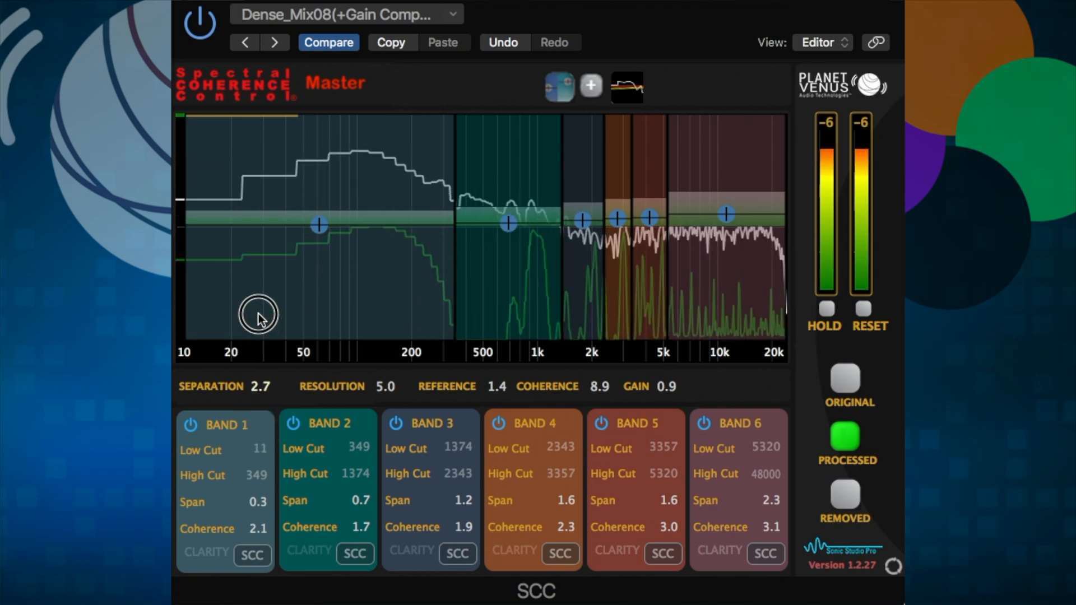
- Lower global Separation to 0.8, leaving Resolution at 5.0 after a direct entry
{"action": "left_click_drag", "start_coordinate": [257, 358], "coordinate": [258, 360]}
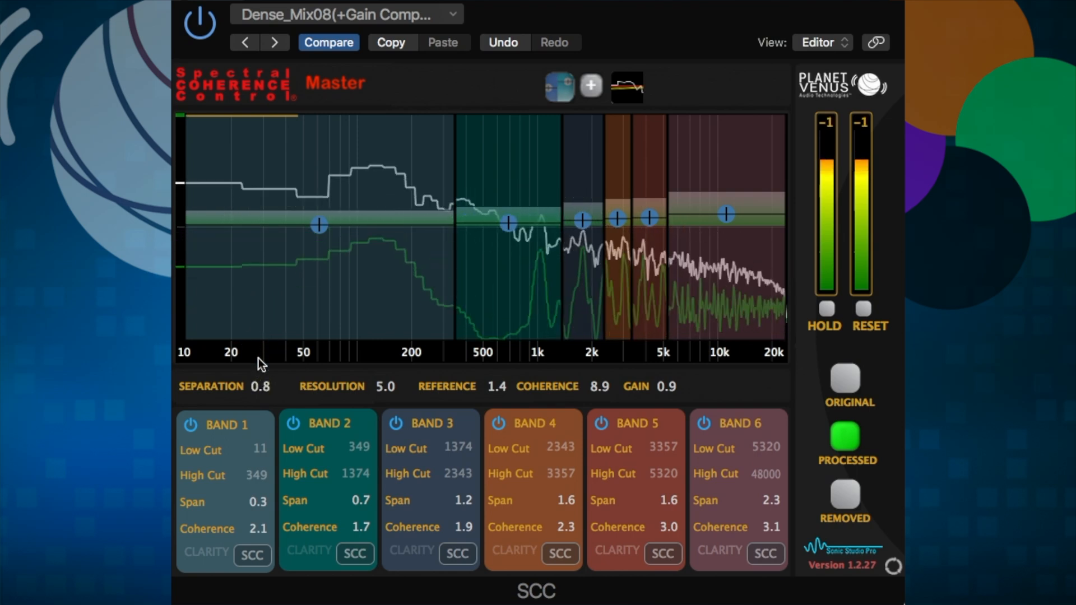
{"action": "double_click", "coordinate": [383, 386]}
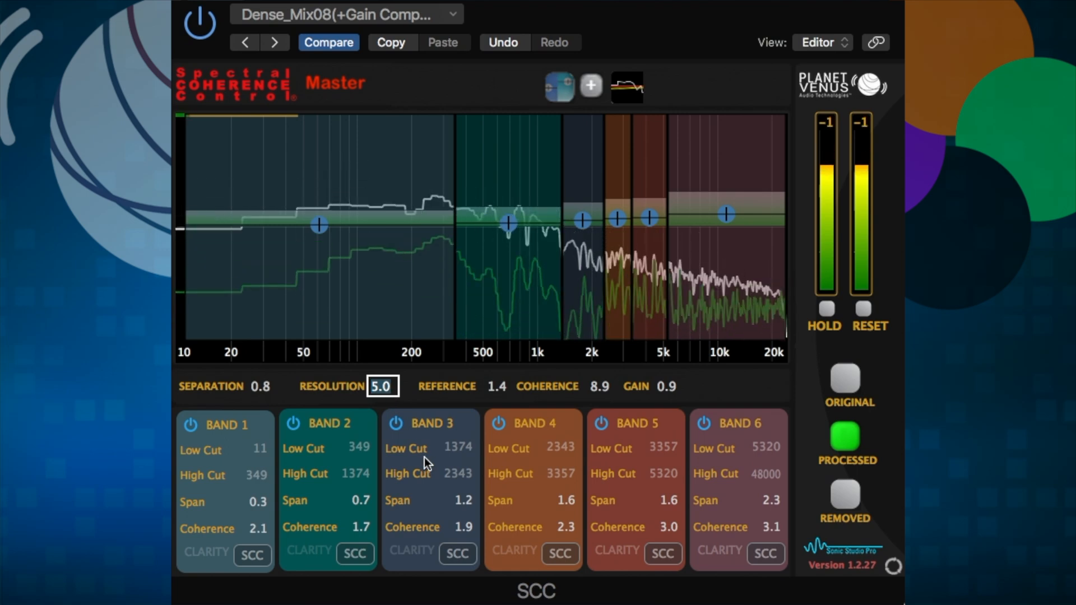
{"action": "key", "text": "Return"}
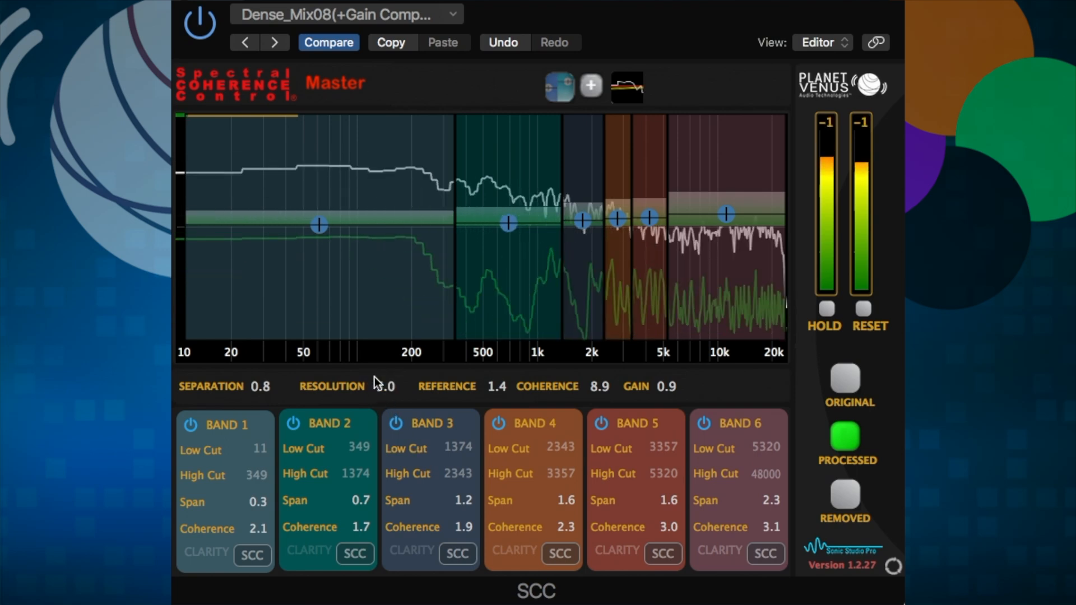
- Sweep Resolution down and back up to 4.7, with Reference kept at 1.4
{"action": "left_click_drag", "start_coordinate": [382, 389], "coordinate": [382, 580]}
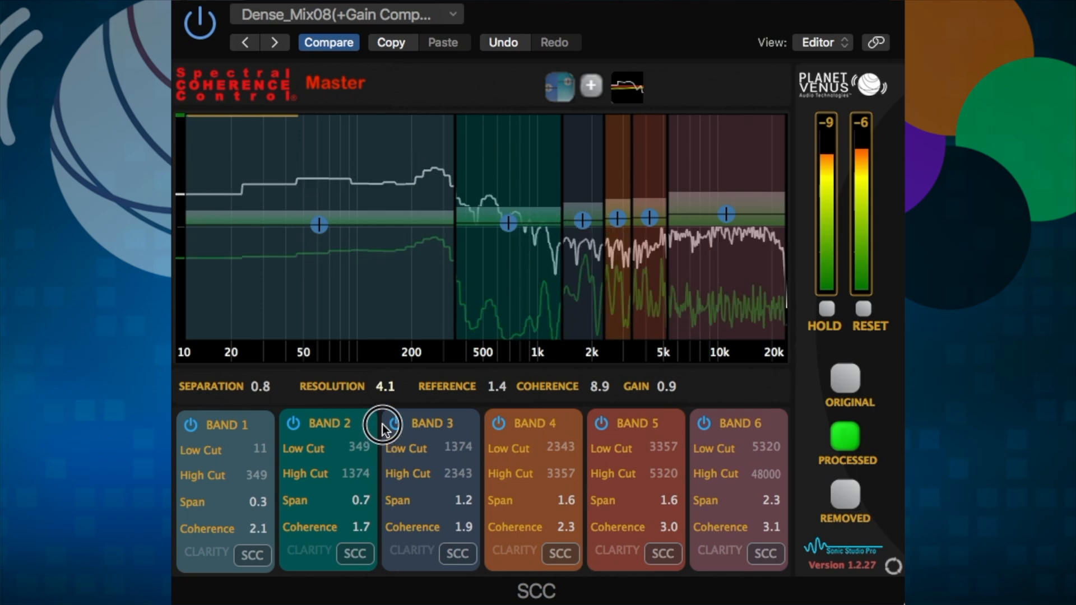
{"action": "left_click_drag", "start_coordinate": [382, 429], "coordinate": [381, 401]}
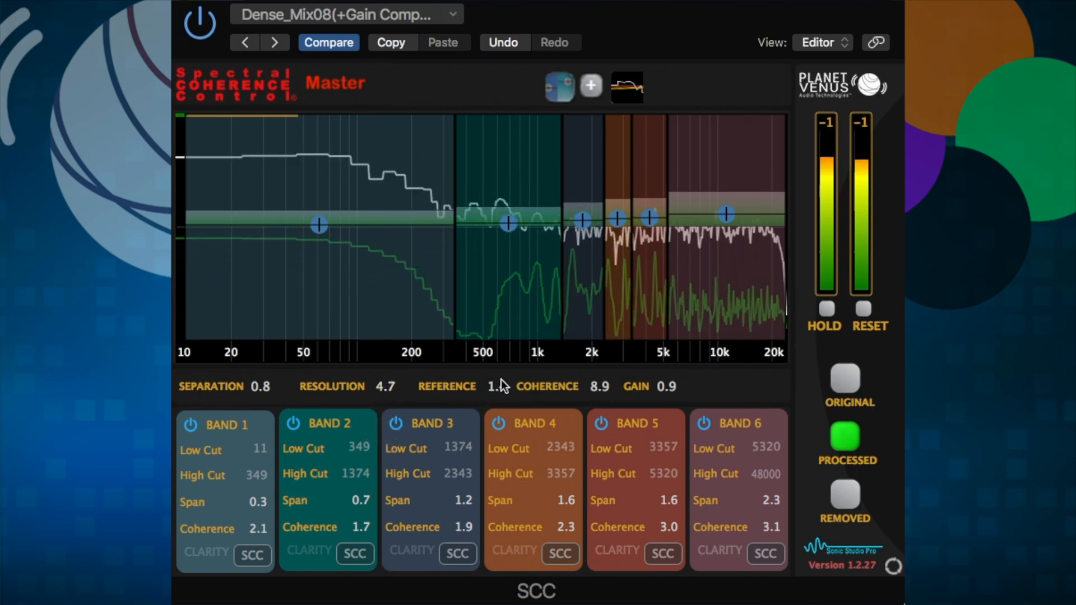
{"action": "left_click", "coordinate": [491, 391]}
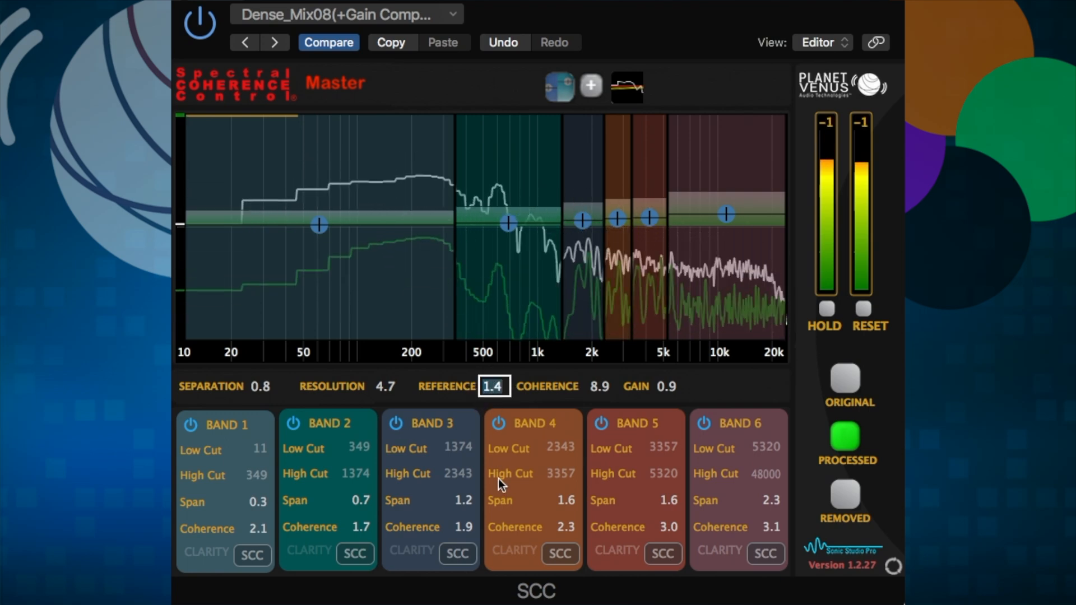
- Sweep Reference, Coherence and Gain, then restore Reference 1.4, Coherence 8.9 and Gain 0.9
{"action": "key", "text": "Return"}
{"action": "mouse_move", "coordinate": [497, 388]}
{"action": "left_mouse_down"}
{"action": "mouse_move", "coordinate": [497, 504]}
{"action": "mouse_move", "coordinate": [492, 263]}
{"action": "mouse_move", "coordinate": [491, 392]}
{"action": "left_mouse_up"}
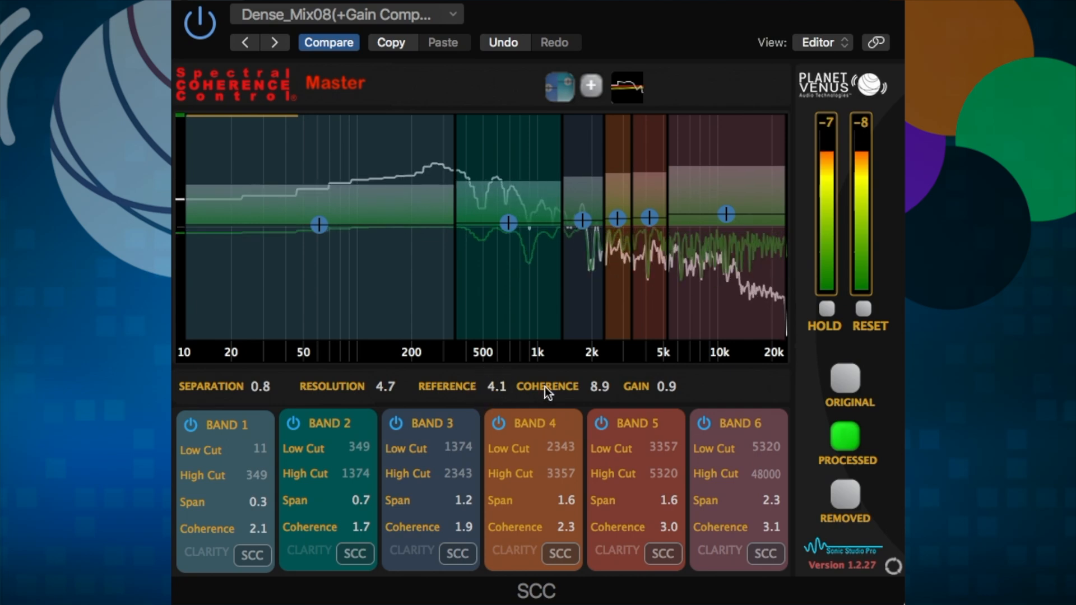
{"action": "double_click", "coordinate": [589, 386]}
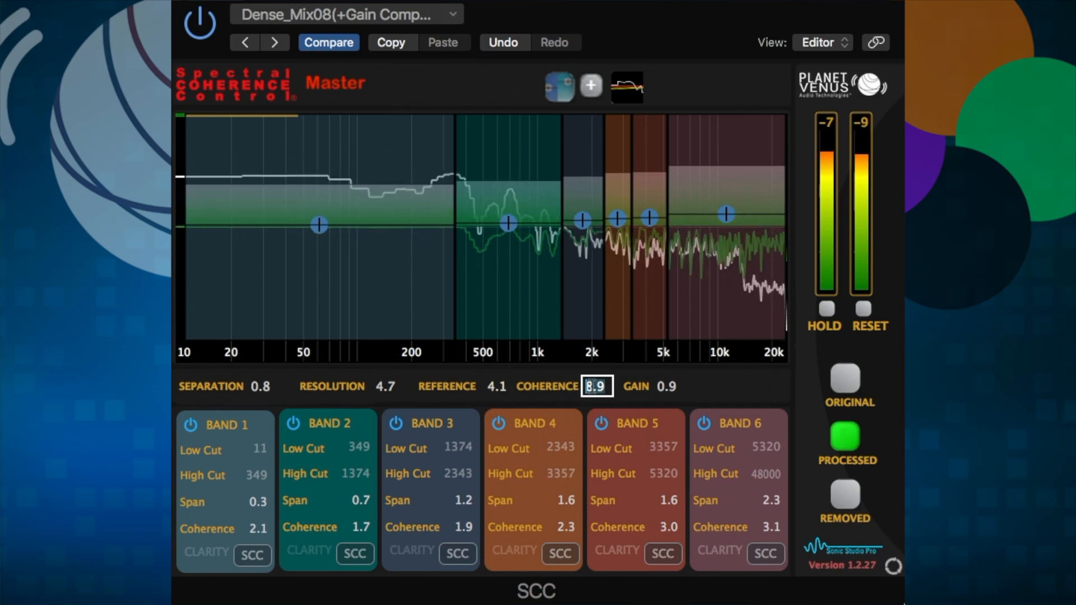
{"action": "left_click", "coordinate": [605, 459]}
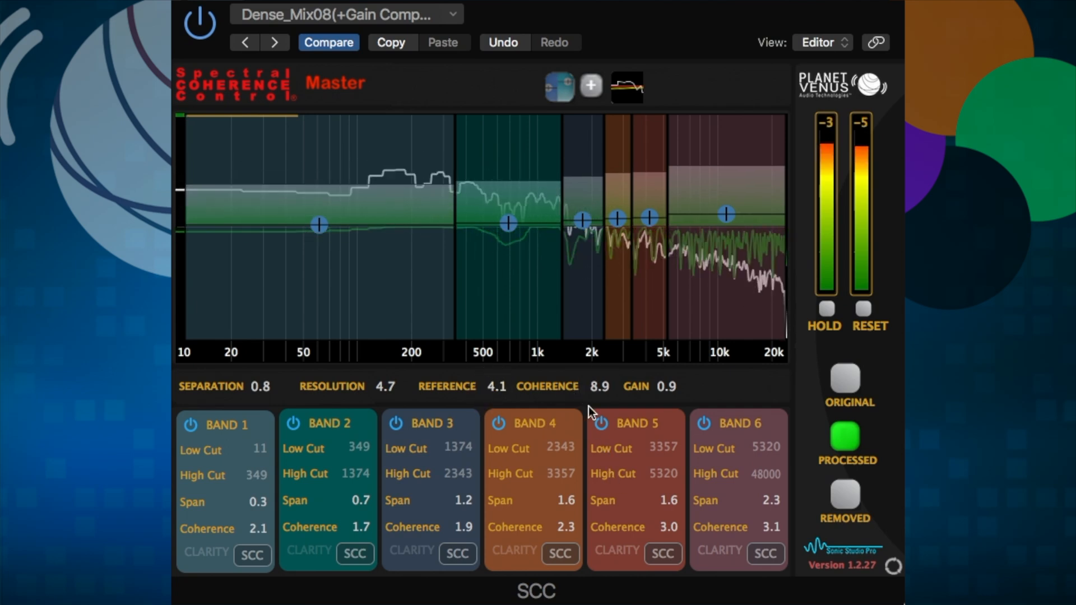
{"action": "left_click_drag", "start_coordinate": [596, 385], "coordinate": [609, 502]}
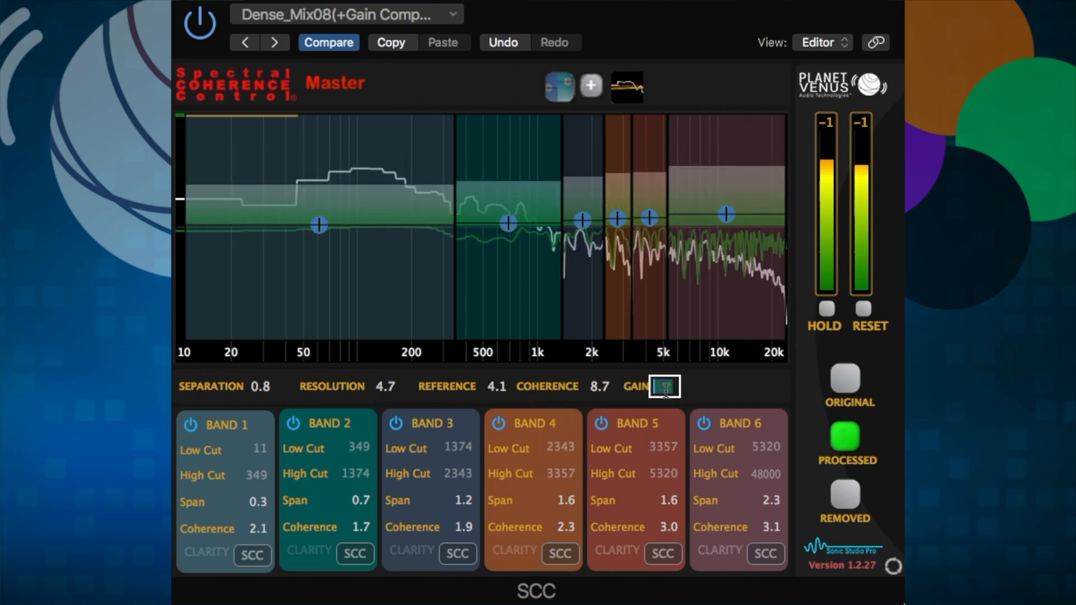
{"action": "left_click_drag", "start_coordinate": [664, 390], "coordinate": [664, 412]}
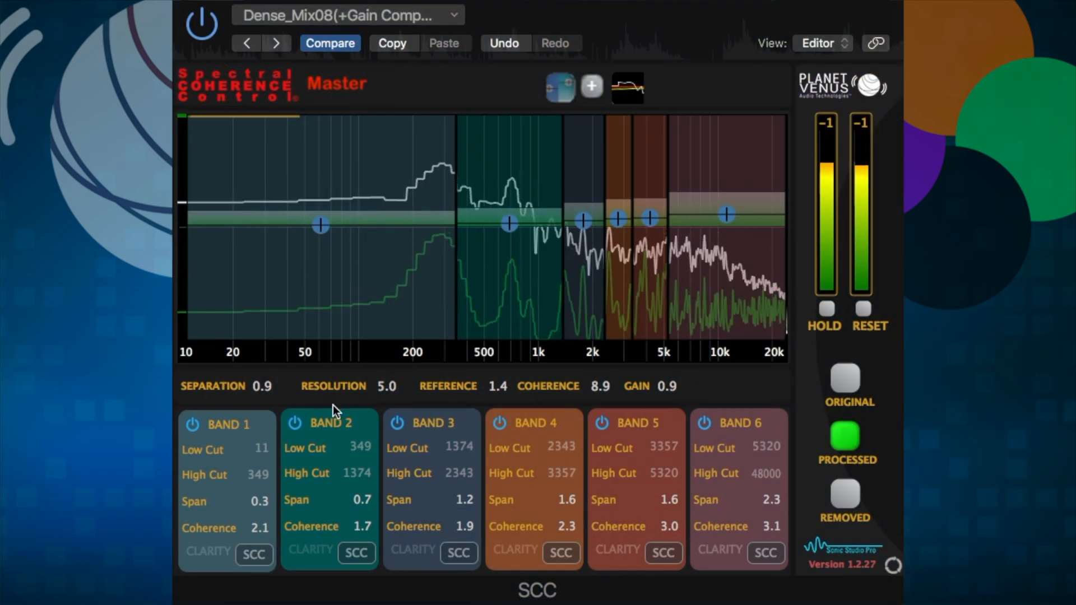
- Adjust Band 2's Span width, starting from its 0.7 value
{"action": "left_click", "coordinate": [319, 466]}
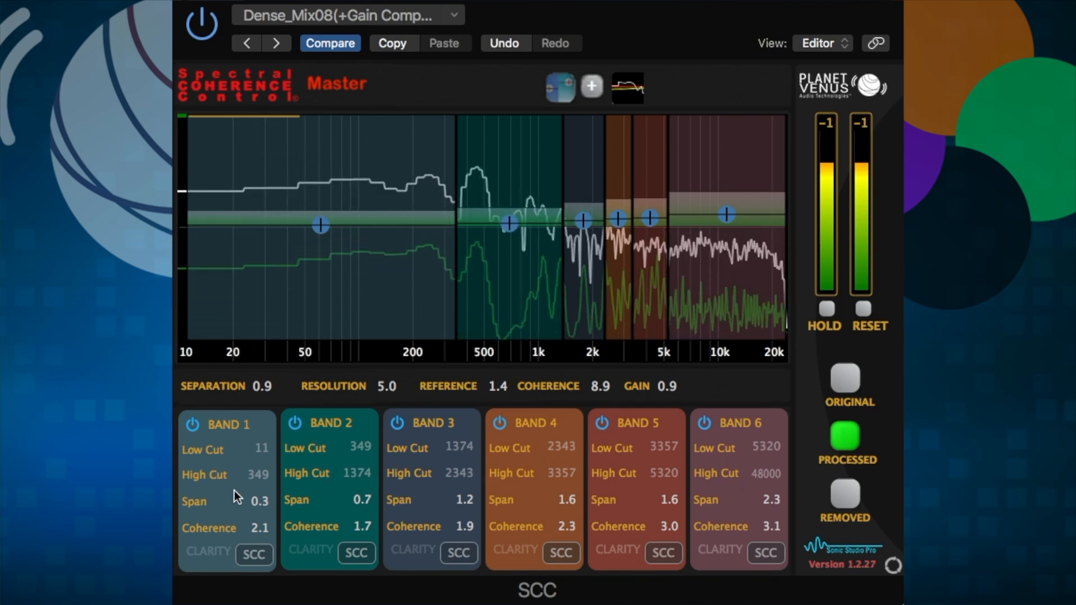
{"action": "double_click", "coordinate": [358, 499]}
{"action": "left_click", "coordinate": [360, 497]}
{"action": "key", "text": "Return"}
{"action": "mouse_move", "coordinate": [360, 498]}
{"action": "left_mouse_down"}
{"action": "mouse_move", "coordinate": [364, 585]}
{"action": "mouse_move", "coordinate": [363, 451]}
{"action": "left_mouse_up"}
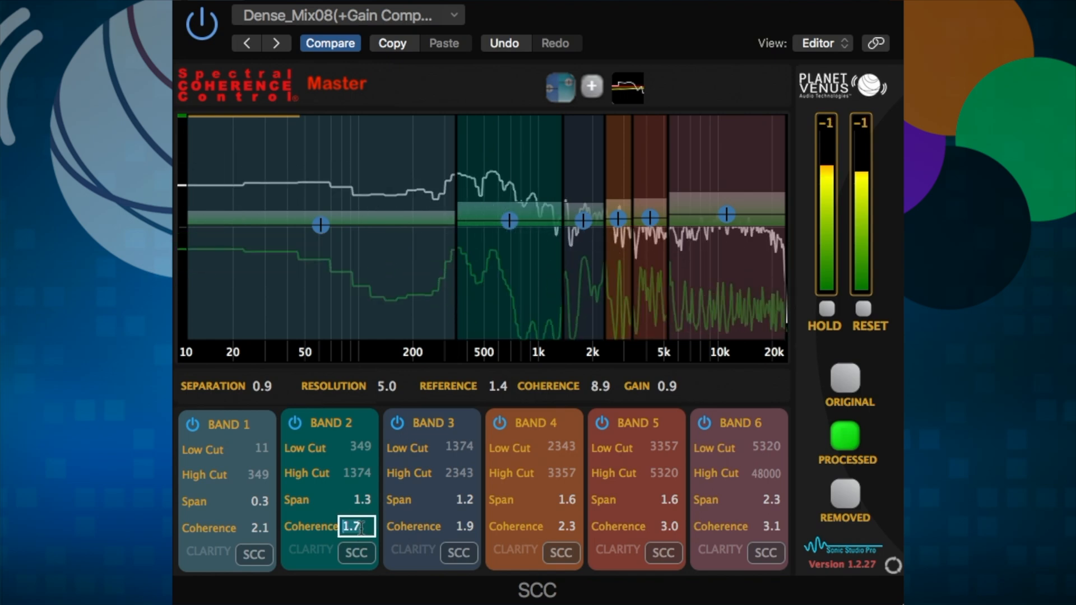
- Sweep Band 2's Coherence and Band 4's Span, returning Band 4's Span to 1.6
{"action": "left_click_drag", "start_coordinate": [361, 528], "coordinate": [356, 367]}
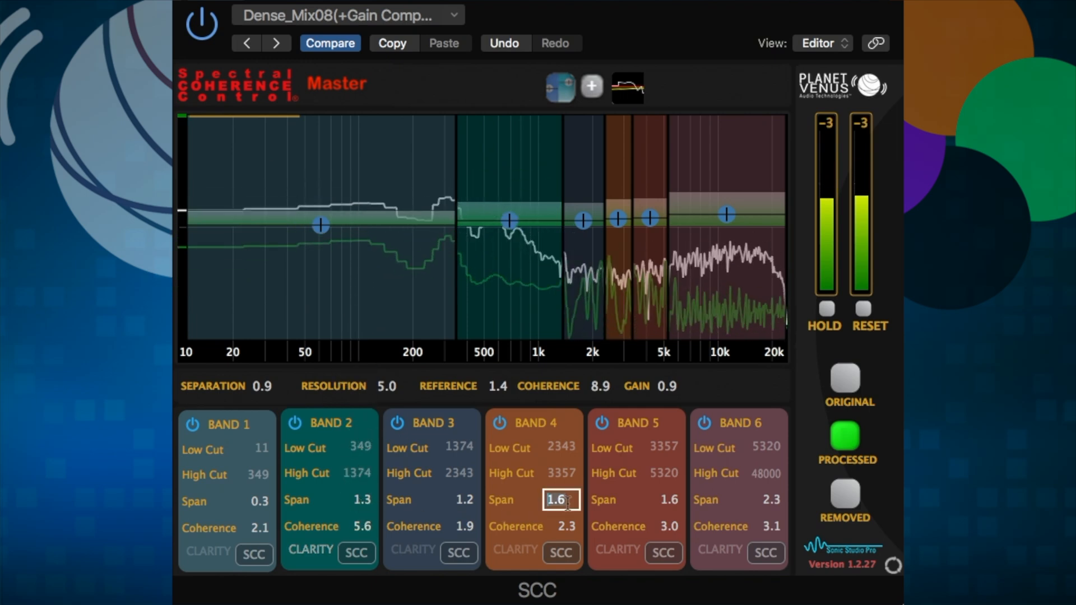
{"action": "left_click_drag", "start_coordinate": [567, 503], "coordinate": [560, 408]}
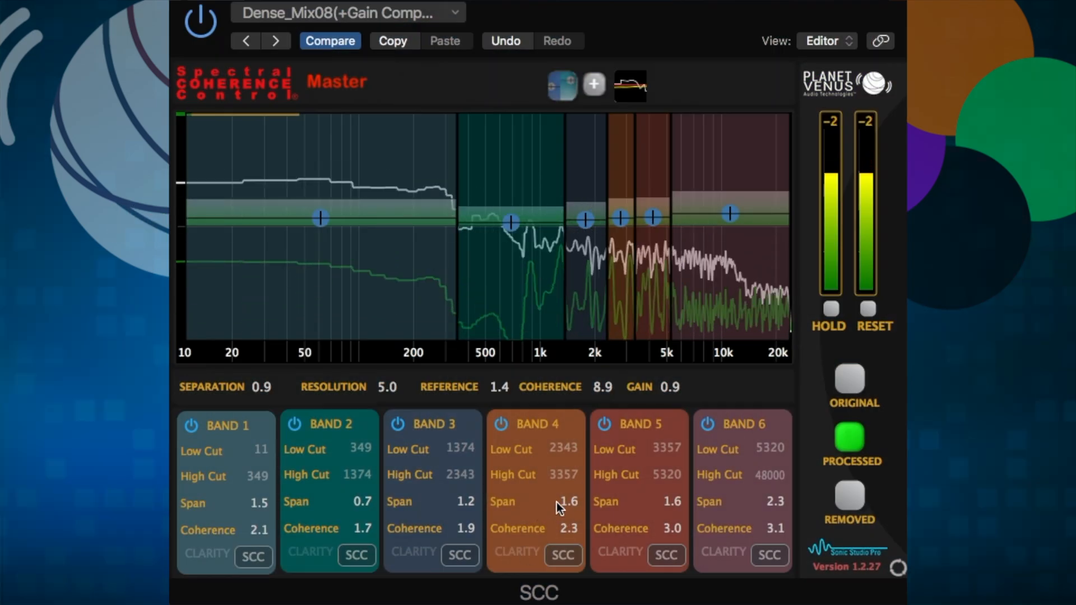
{"action": "left_click_drag", "start_coordinate": [557, 503], "coordinate": [562, 452]}
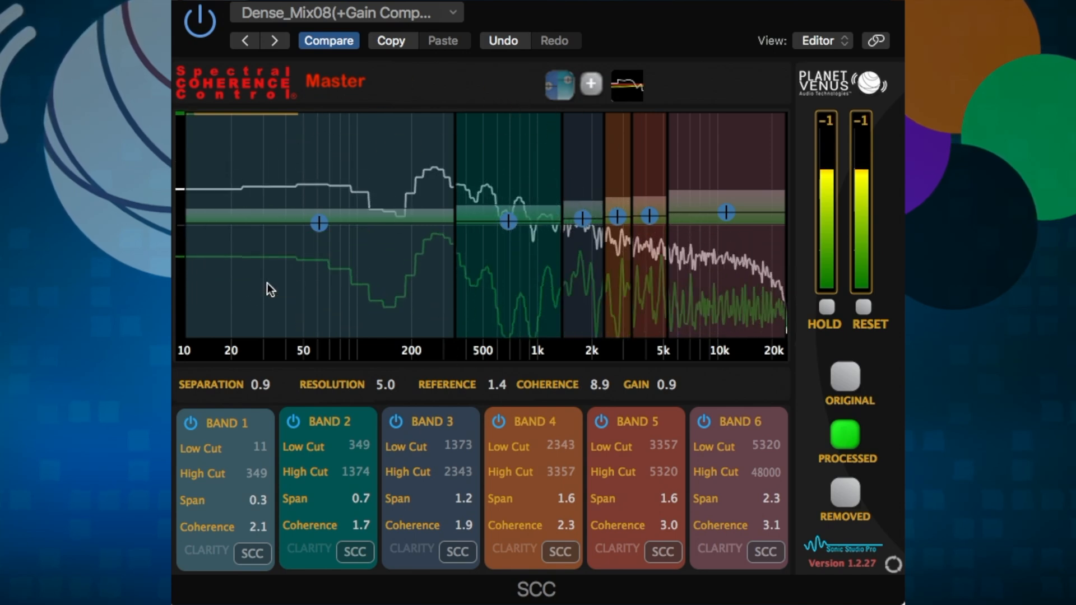
- Compare Original, Processed and Removed monitoring, ending on the Removed signal at level 6.0
{"action": "left_click", "coordinate": [840, 375]}
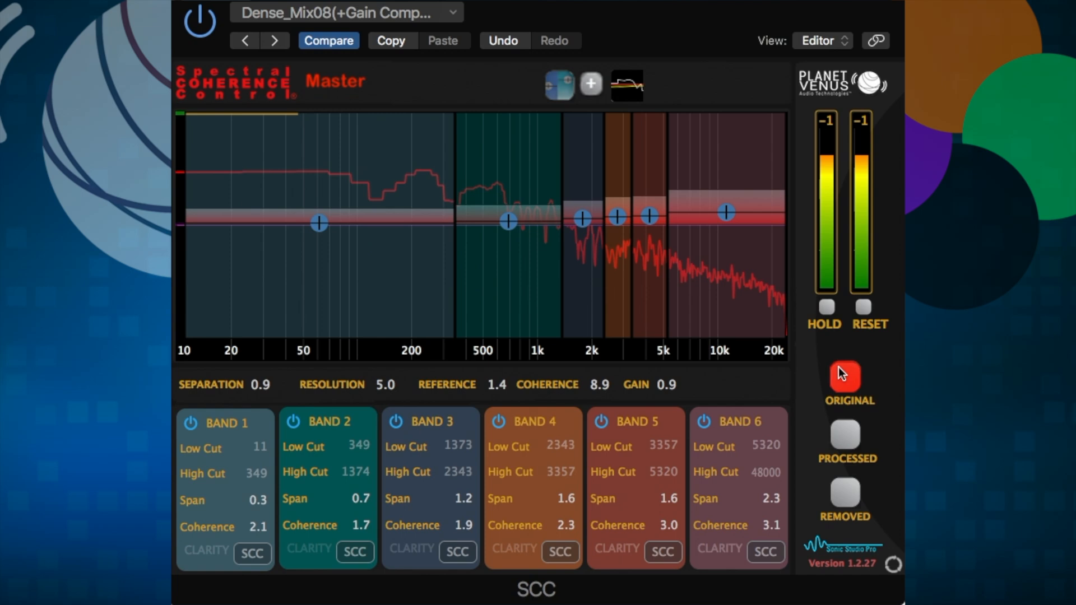
{"action": "left_click", "coordinate": [849, 438]}
{"action": "left_click", "coordinate": [847, 485]}
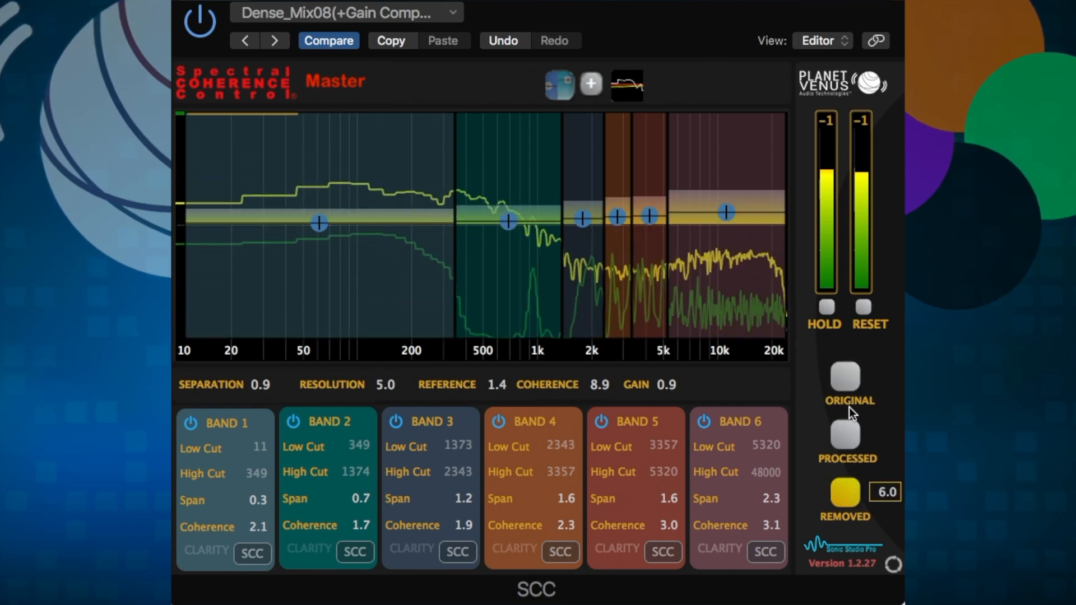
{"action": "left_click", "coordinate": [848, 438]}
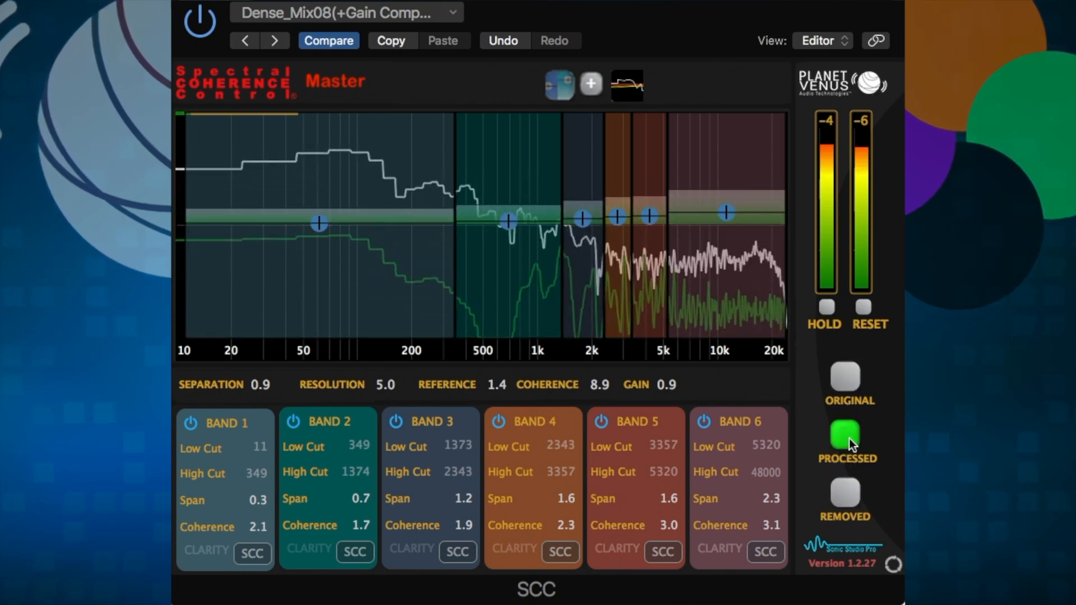
{"action": "left_click", "coordinate": [843, 372]}
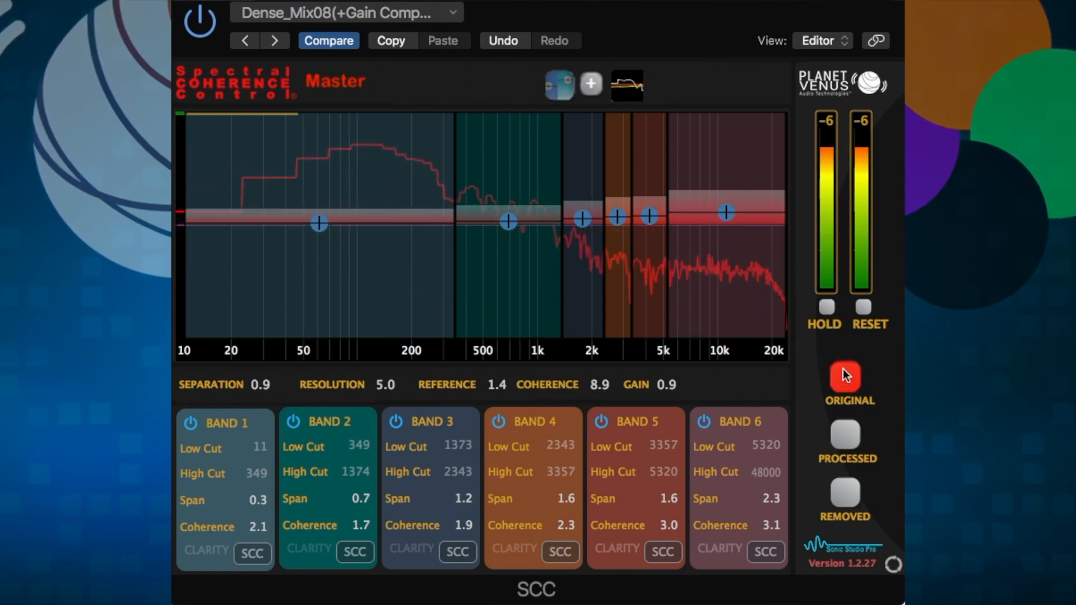
{"action": "left_click", "coordinate": [845, 504]}
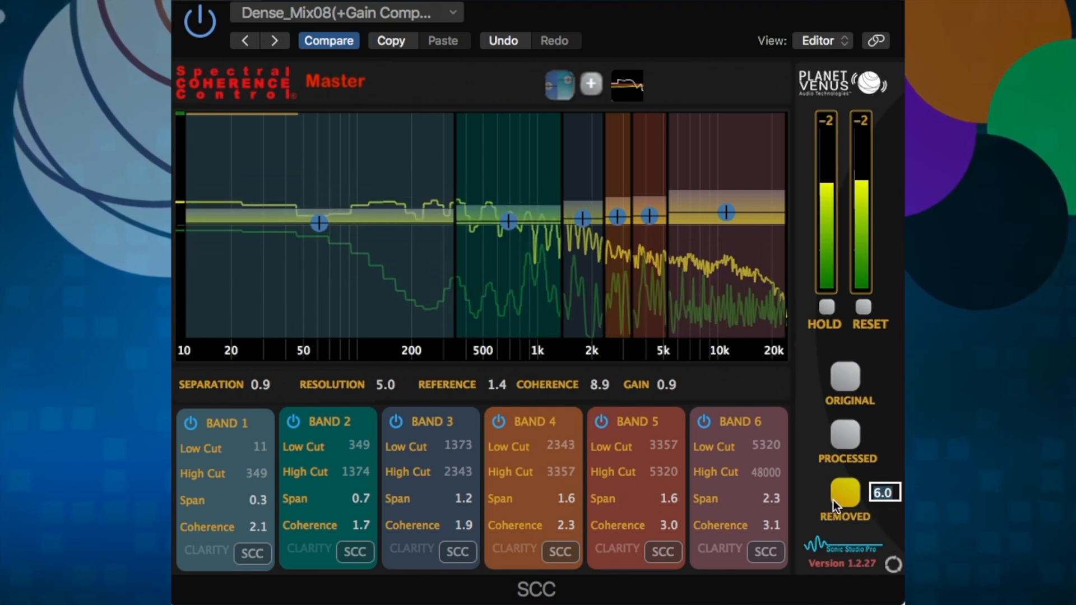
- Set the removed-signal level to 0.0, then reopen its value for editing
{"action": "type", "text": "0"}
{"action": "key", "text": "Return"}
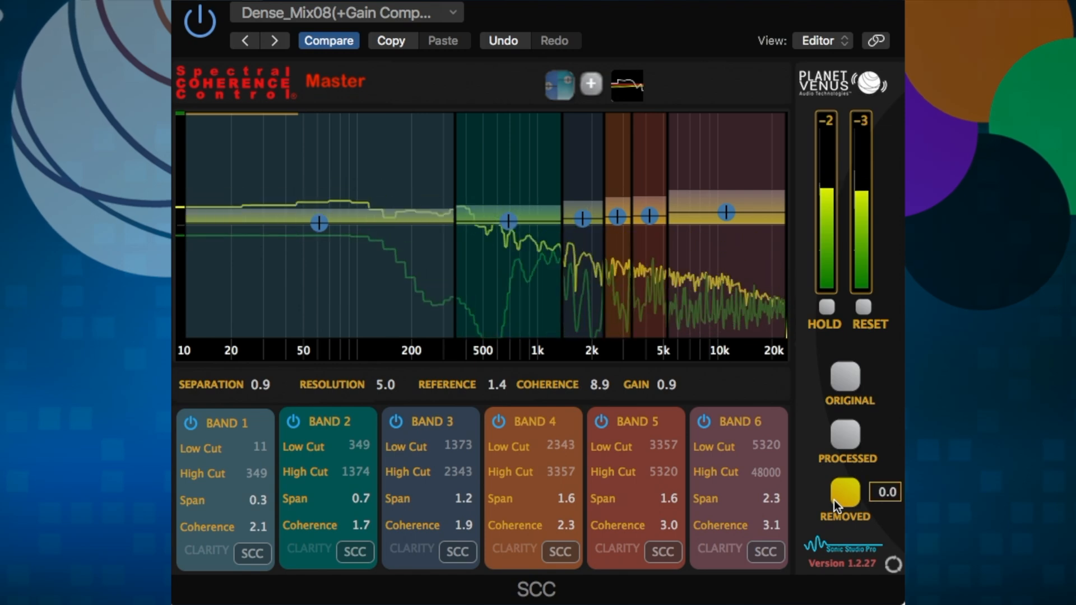
{"action": "left_click", "coordinate": [875, 493]}
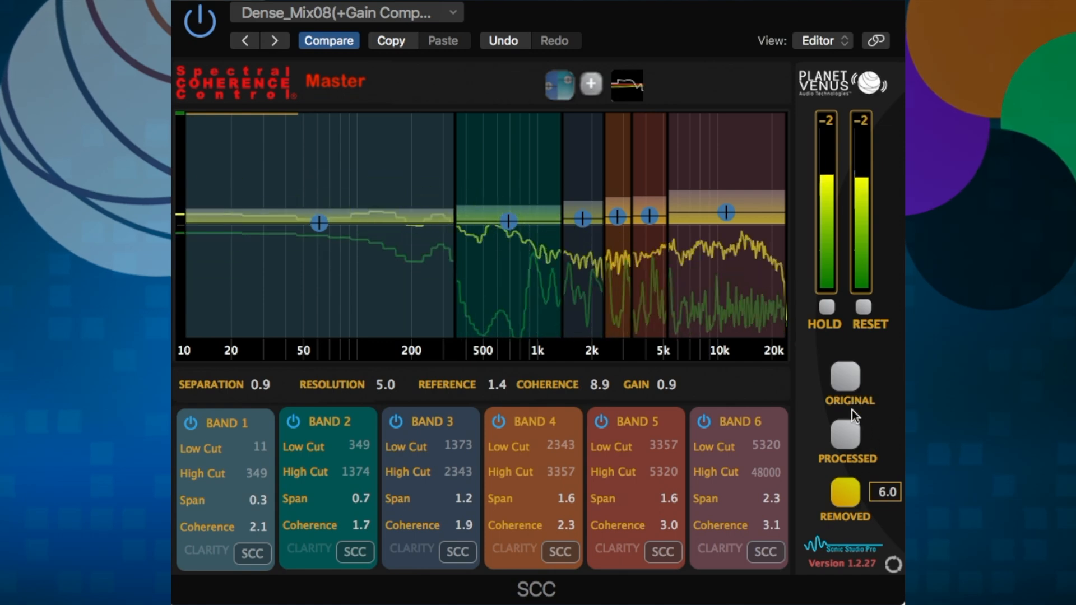
- Toggle between Original, Processed and Removed monitoring, ending on Processed
{"action": "left_click", "coordinate": [842, 440]}
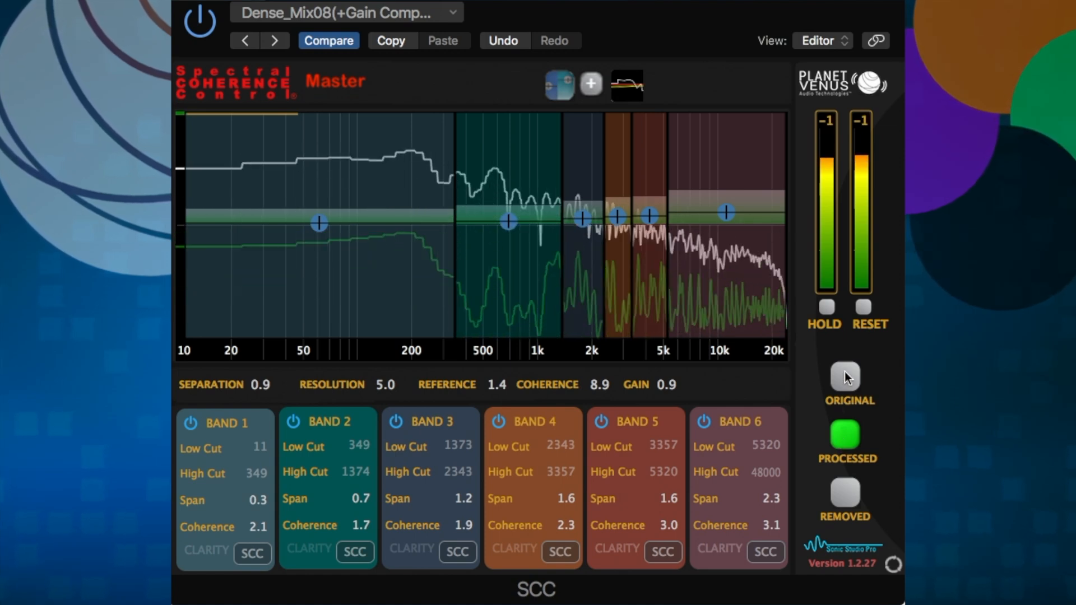
{"action": "left_click", "coordinate": [845, 373]}
{"action": "left_click", "coordinate": [845, 434]}
{"action": "left_click", "coordinate": [846, 497]}
{"action": "left_click", "coordinate": [846, 497]}
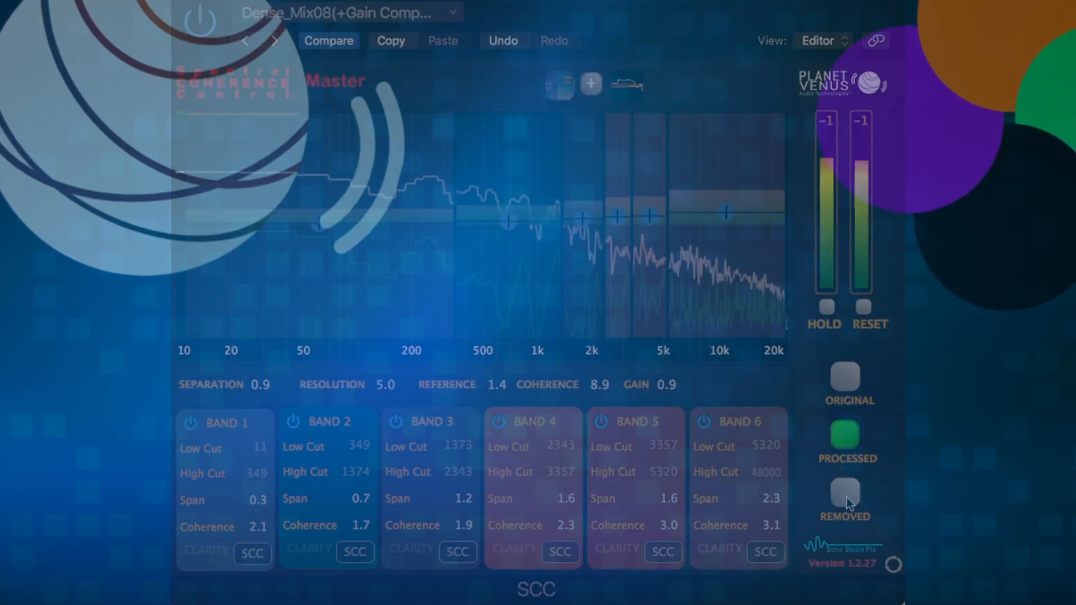